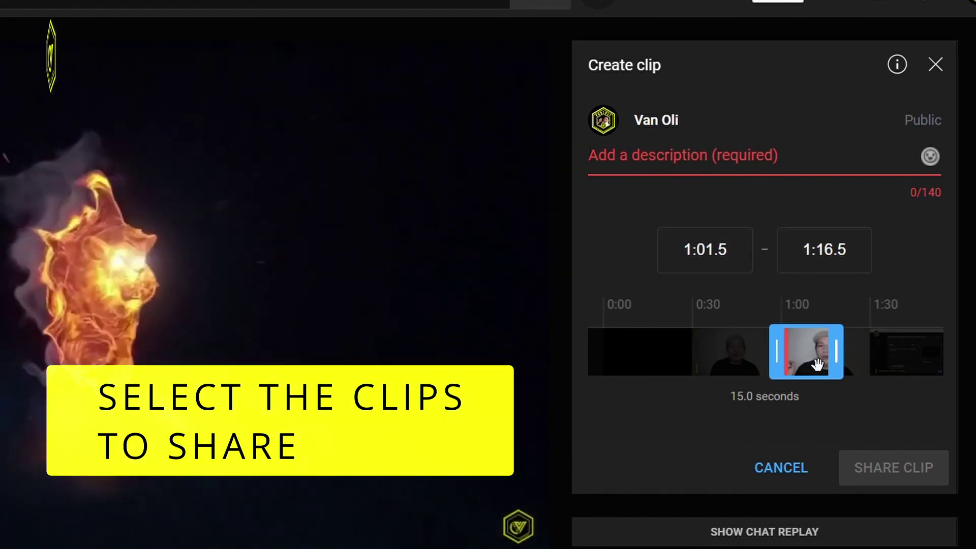
- Describe the clip as "How to Set Up Premiere on YouTube 2022 Clips", share it and copy its link
type("How to Set Up Premiere on YouTube 2022")
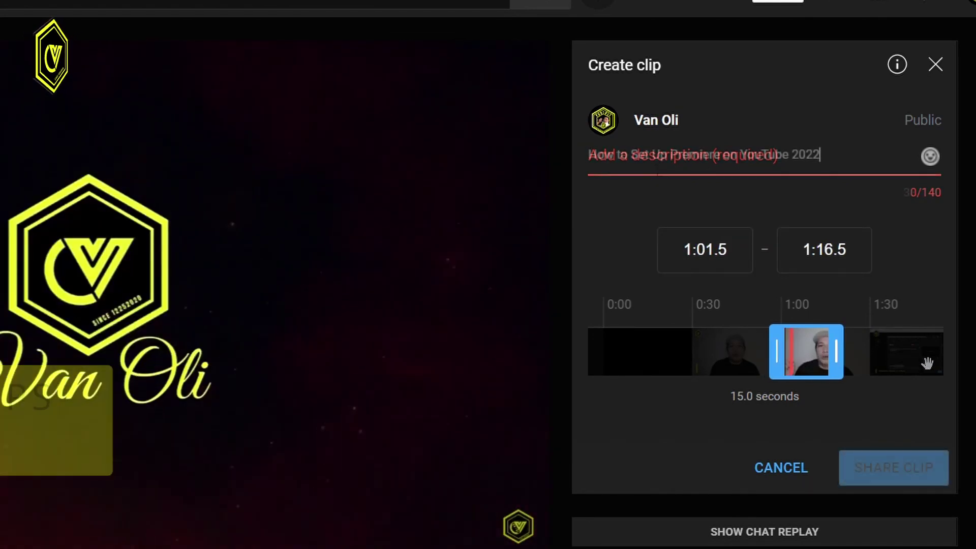
type("Clips")
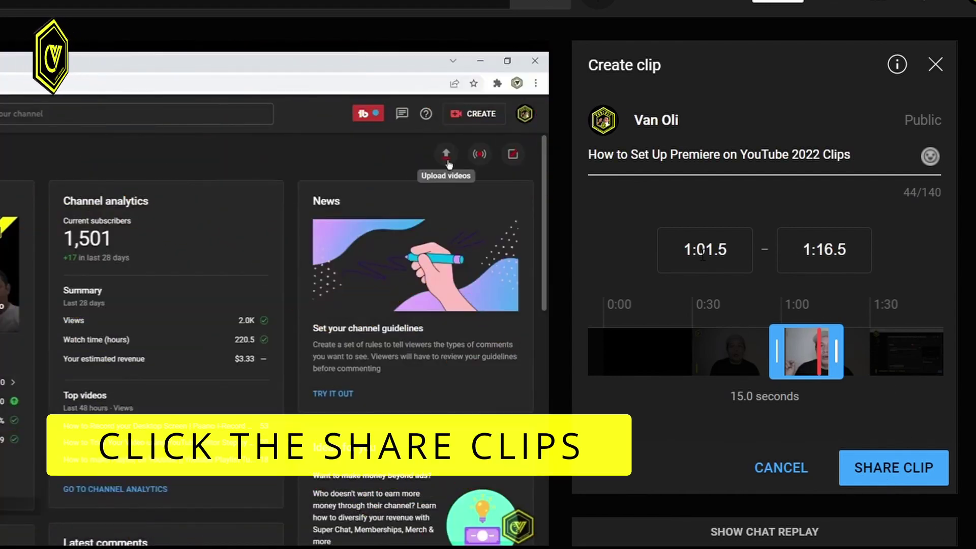
left_click(892, 468)
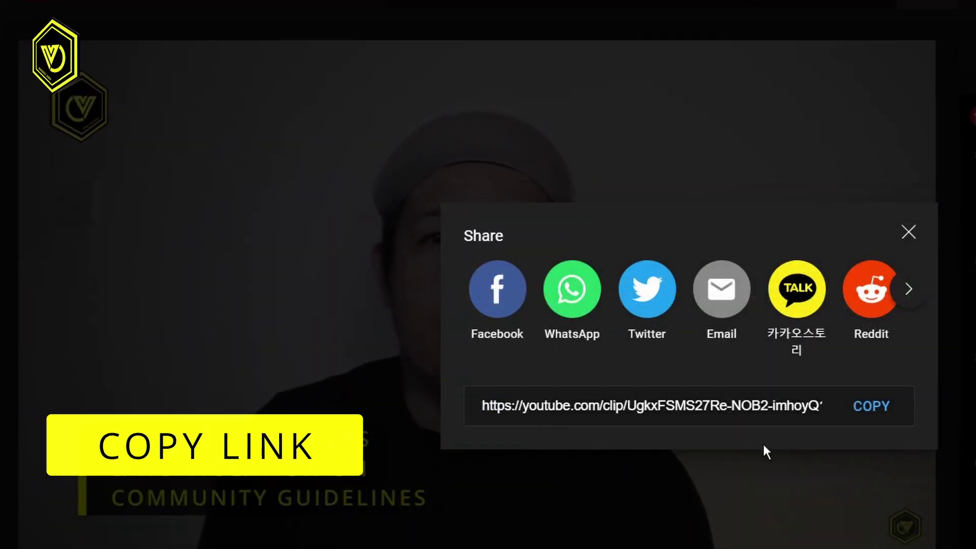
left_click(884, 419)
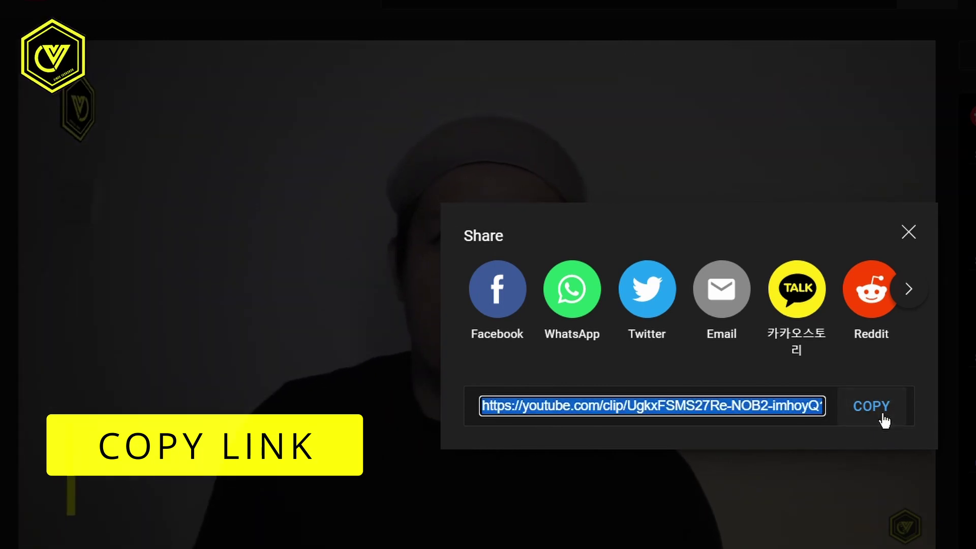
- Share the clip to Facebook and post it to both the feed and the story
left_click(509, 315)
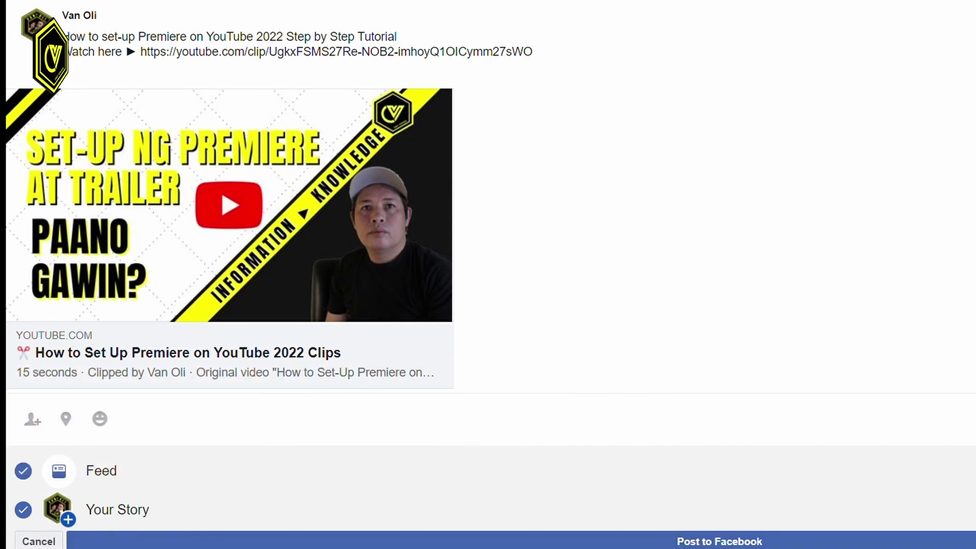
left_click(719, 541)
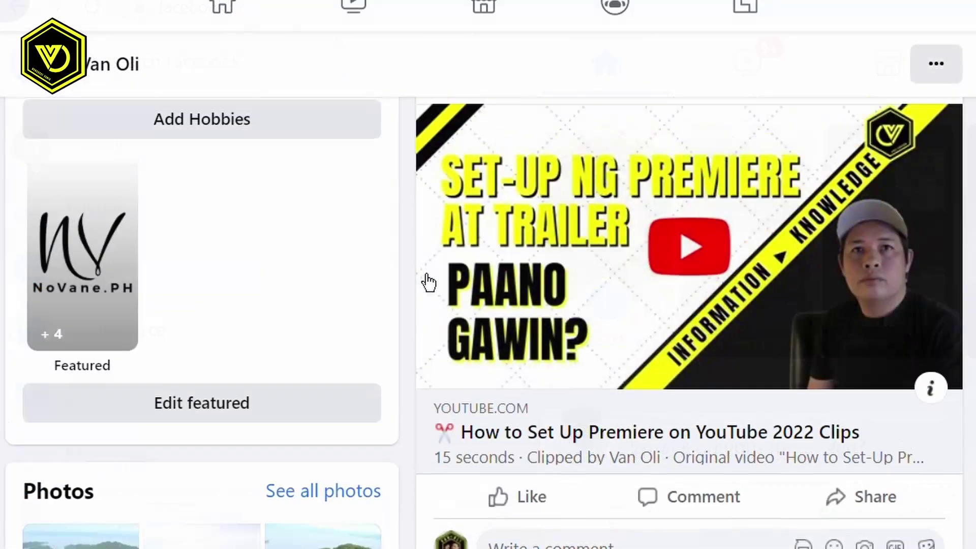
- Comment "Watch Here ►" with the clip link on the new Facebook post and review the post
scroll(475, 265, "up", 3)
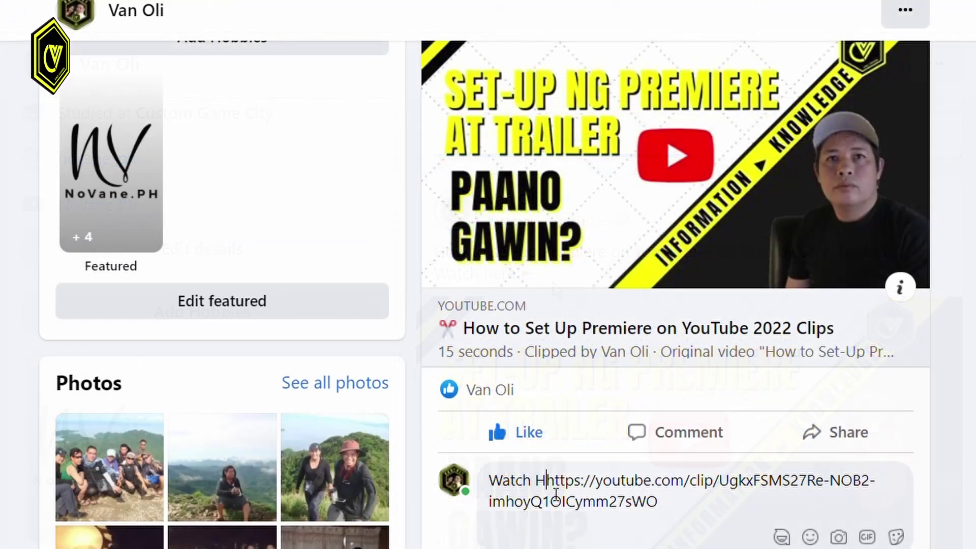
type("ere")
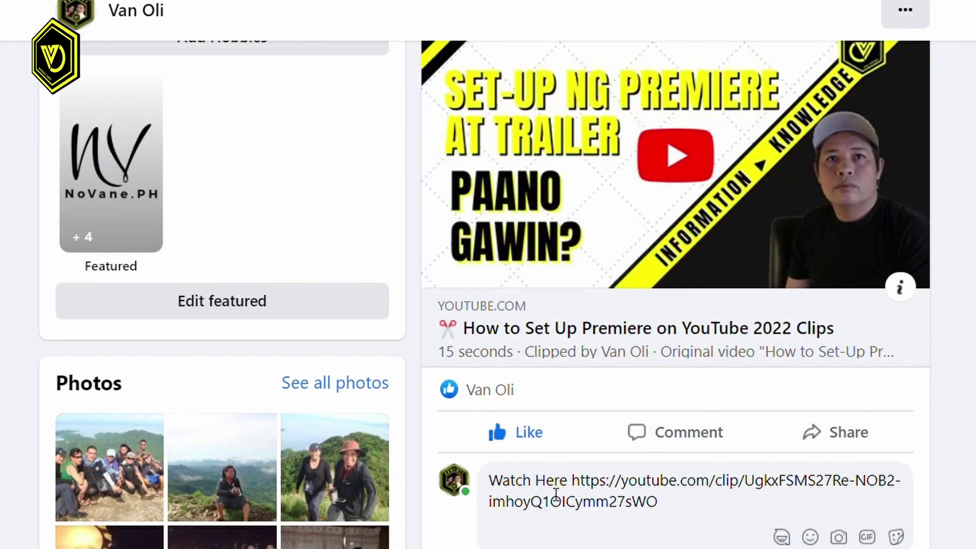
type("➡")
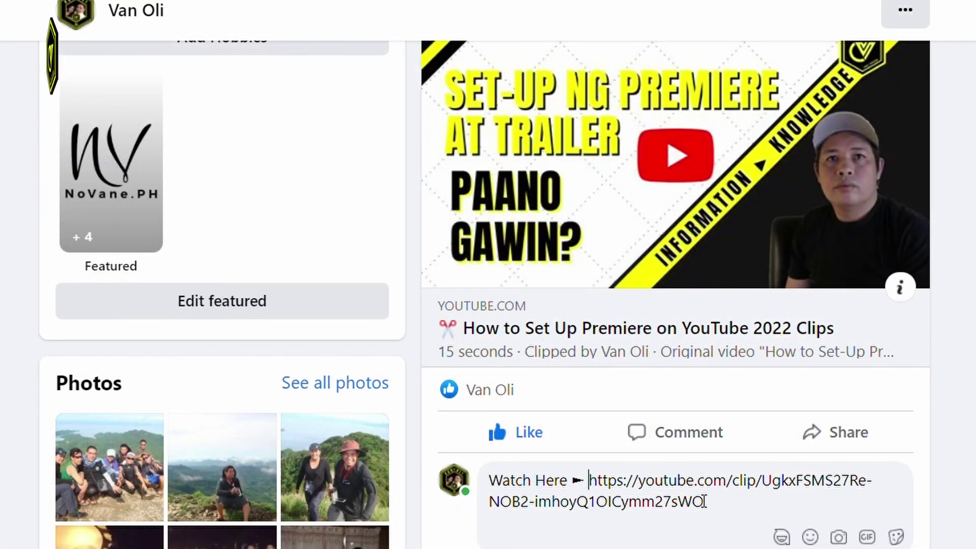
key("Return")
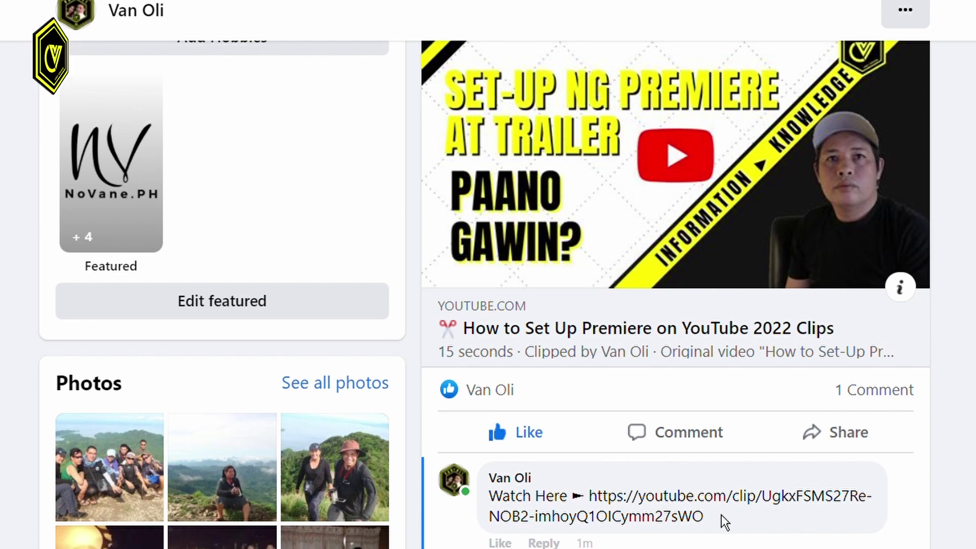
scroll(813, 495, "down", 2)
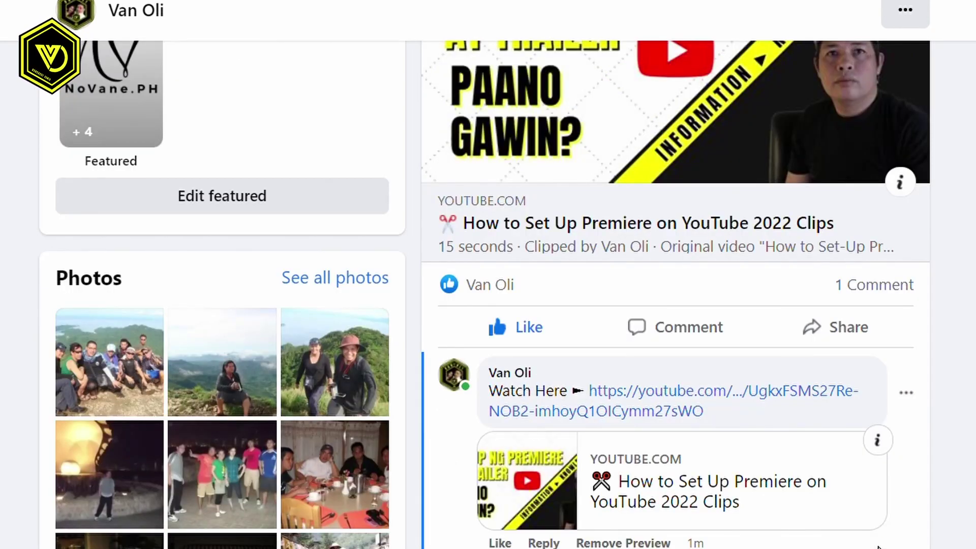
scroll(705, 396, "up", 2)
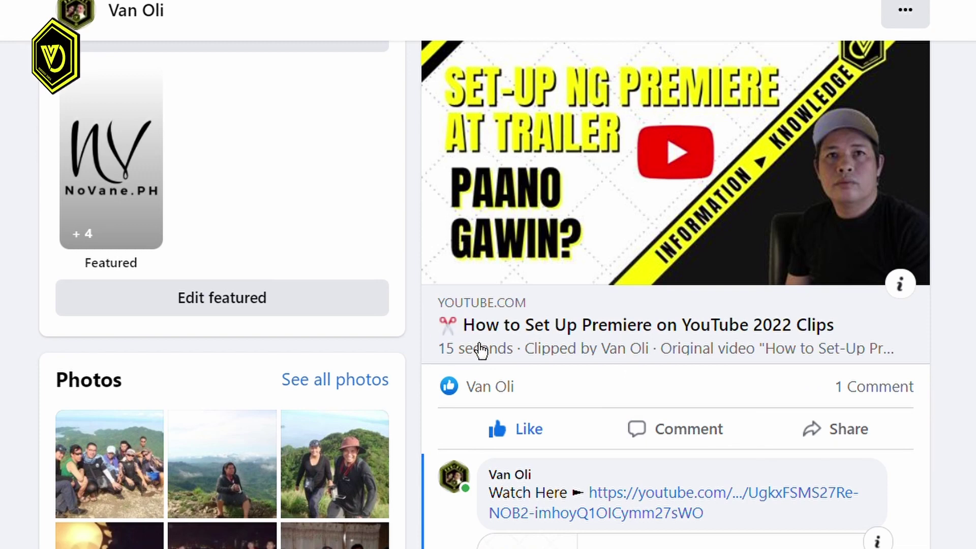
scroll(667, 392, "up", 4)
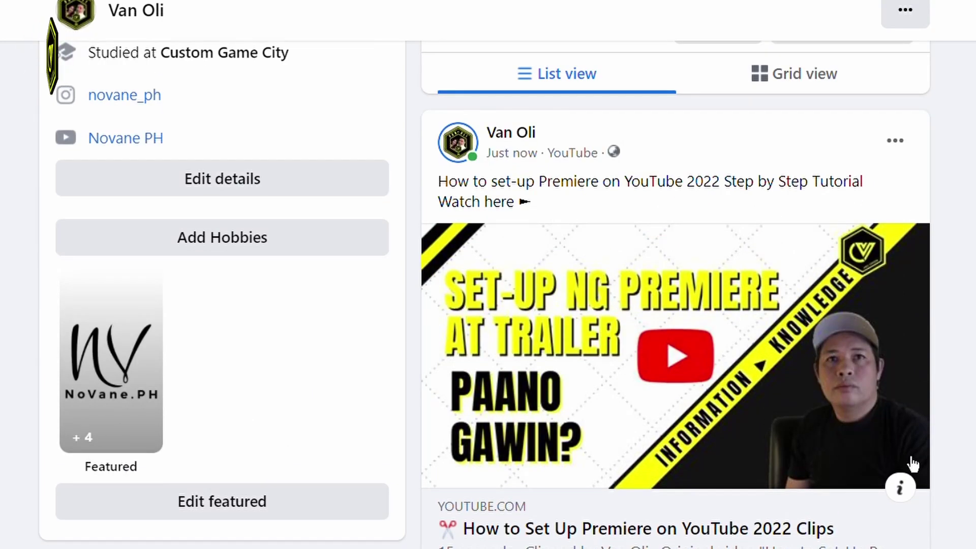
scroll(889, 457, "down", 8)
scroll(914, 437, "up", 10)
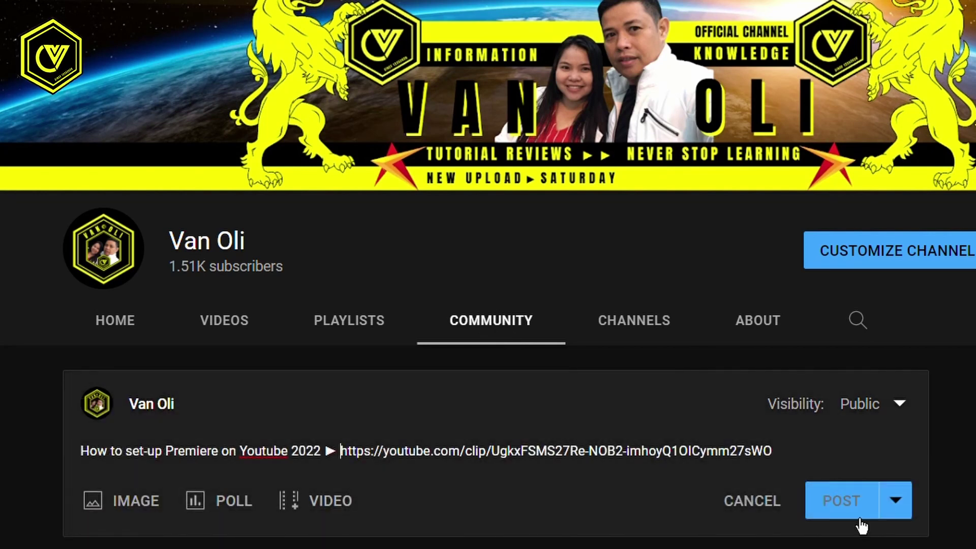
- Publish the public YouTube community post "How to set-up Premiere on Youtube 2022 ►" with its clip link and open that link
left_click(861, 526)
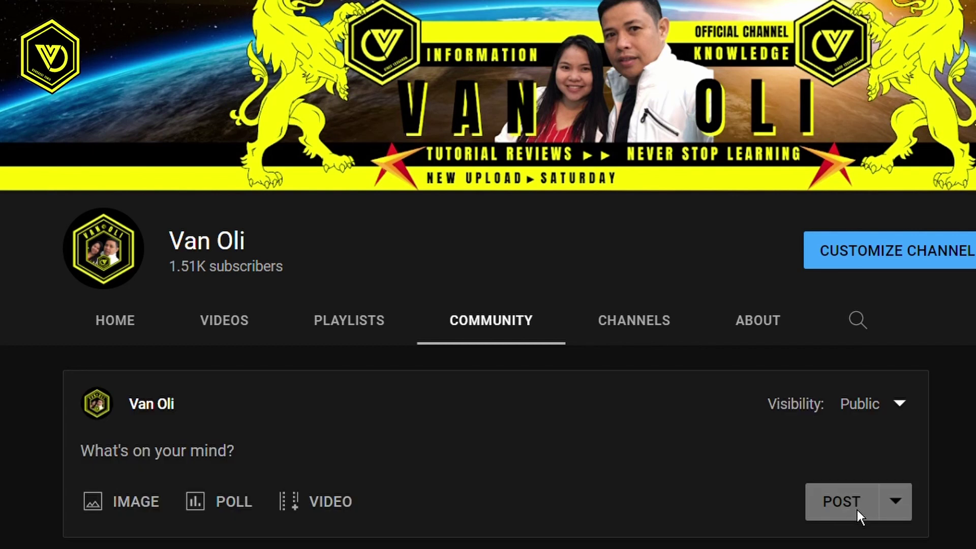
scroll(856, 510, "down", 4)
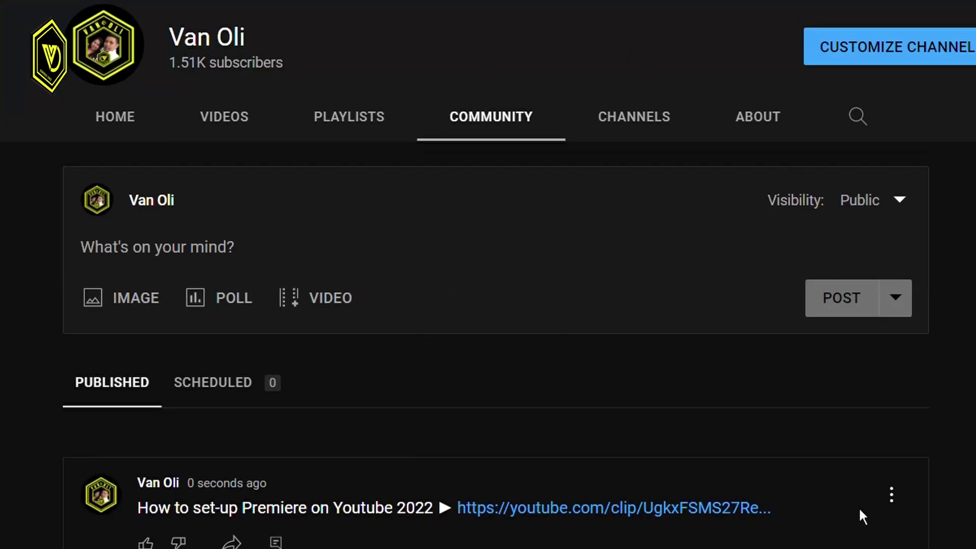
left_click(496, 516)
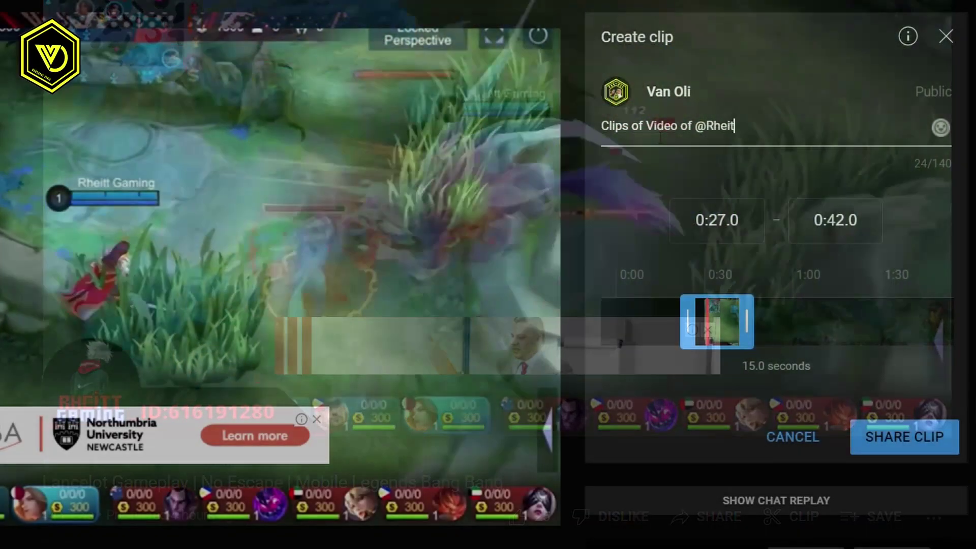
type("tt Gaming")
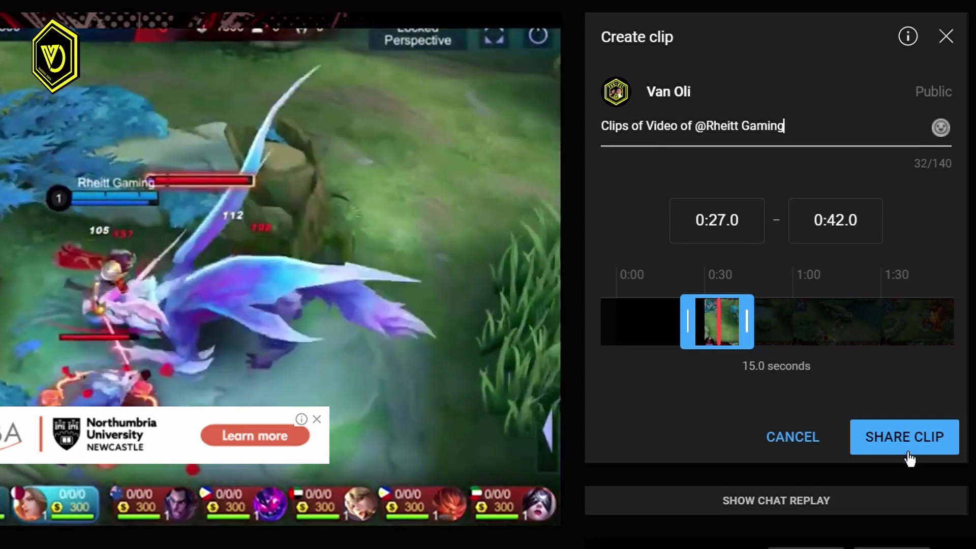
left_click(909, 459)
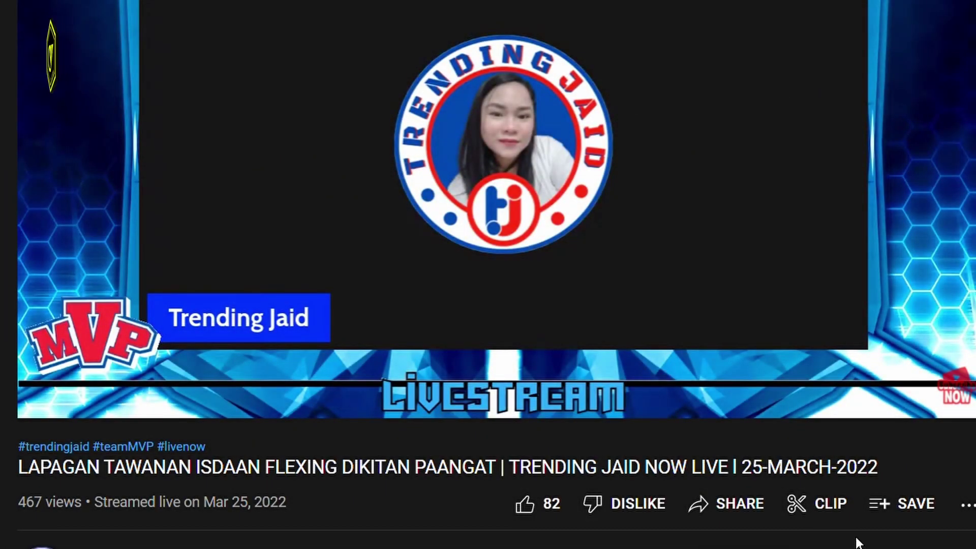
- Create a livestream clip described as "Clip of Livestream of Trending Jaid", share it and copy its link
left_click(843, 504)
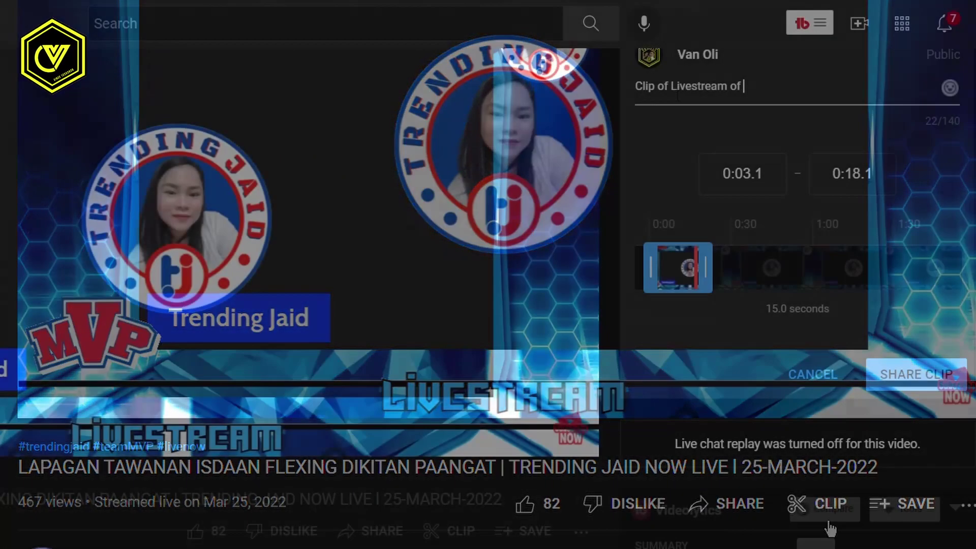
type("Trending Jaid")
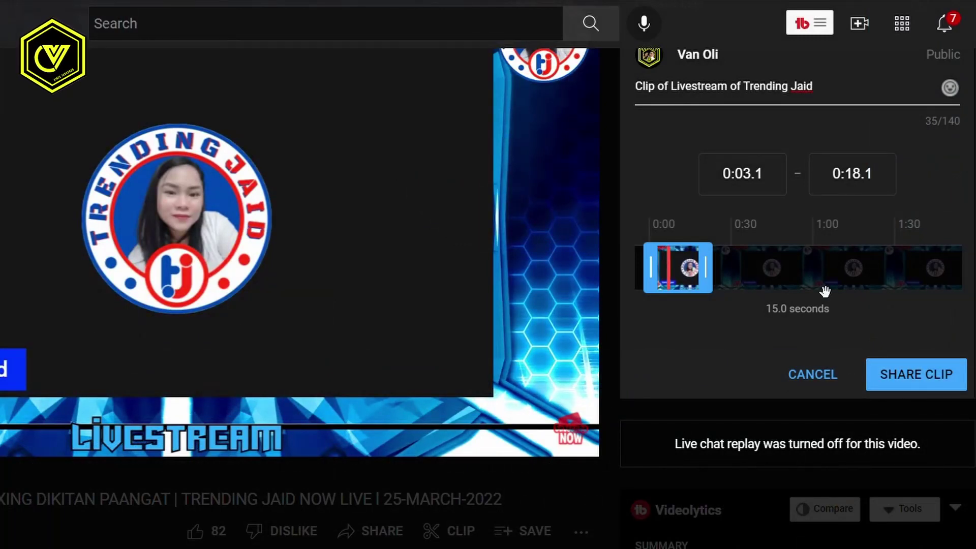
left_click(919, 381)
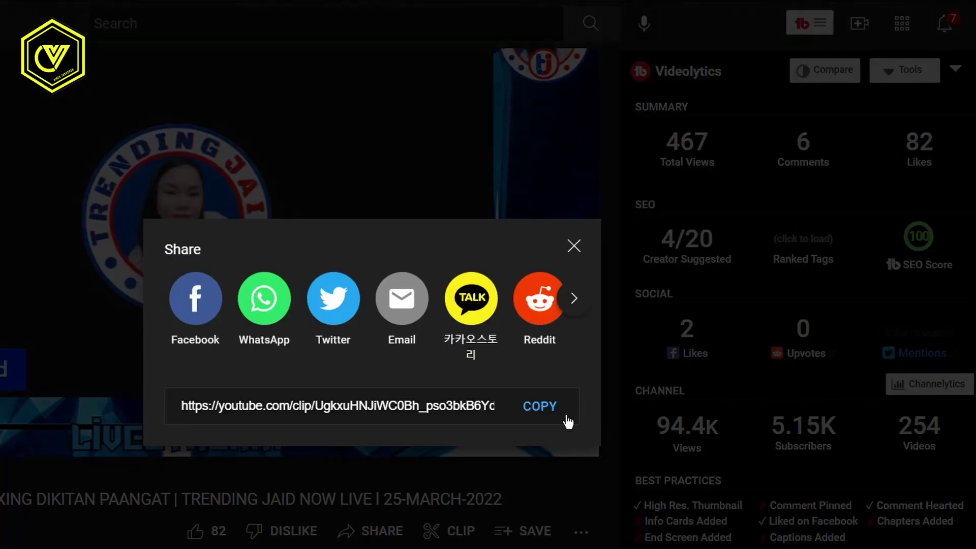
left_click(539, 420)
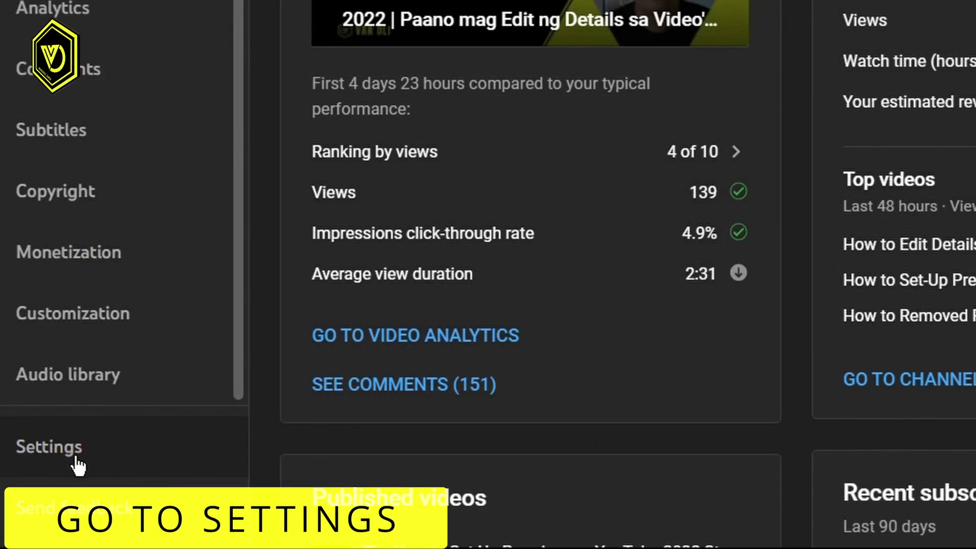
- In YouTube Studio's advanced channel settings, toggle "Allow viewers to clip my content" off and back on, and save
left_click(76, 463)
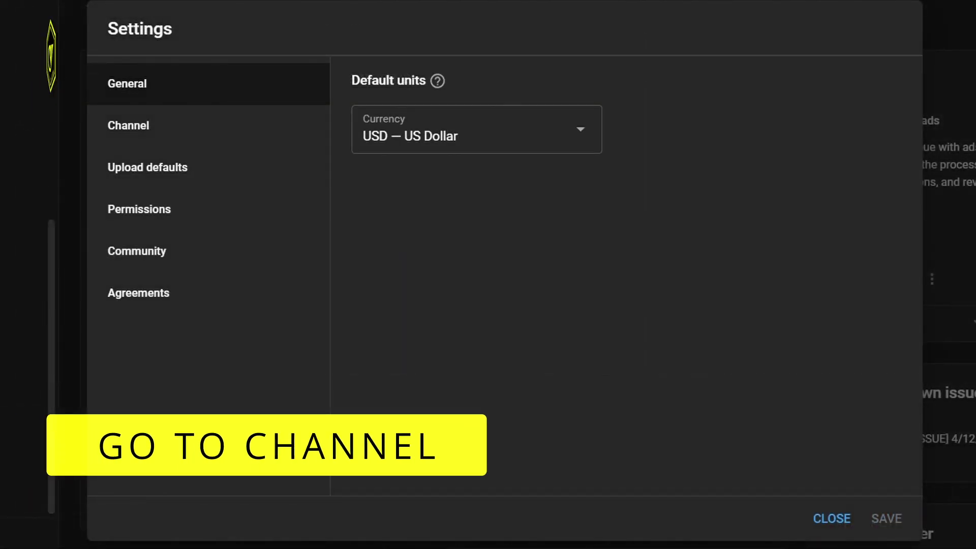
left_click(143, 141)
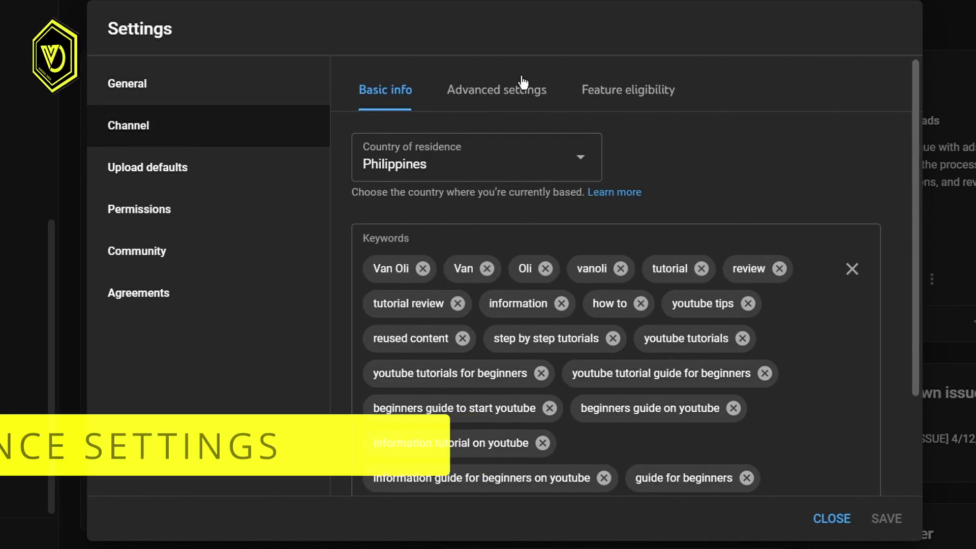
left_click(519, 101)
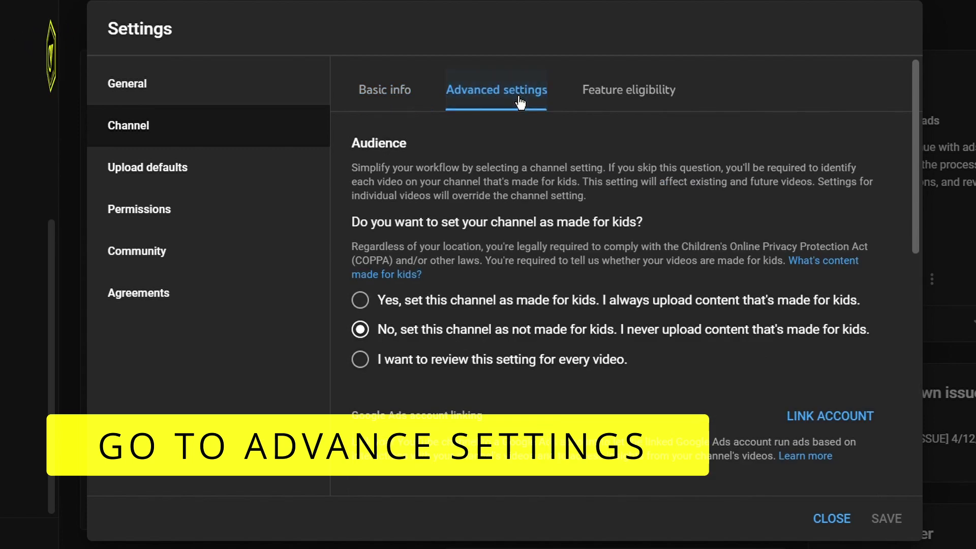
scroll(544, 229, "down", 8)
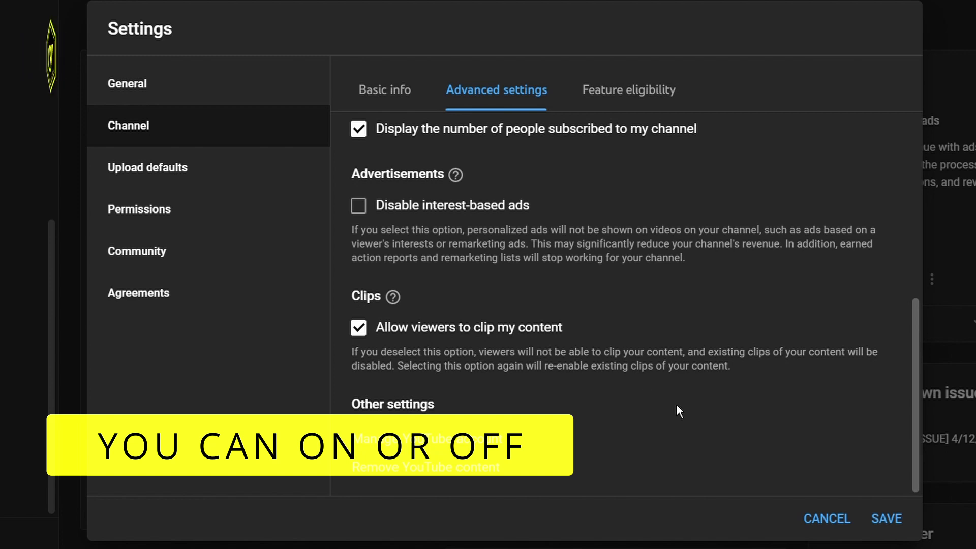
left_click(359, 328)
left_click(362, 335)
left_click(885, 524)
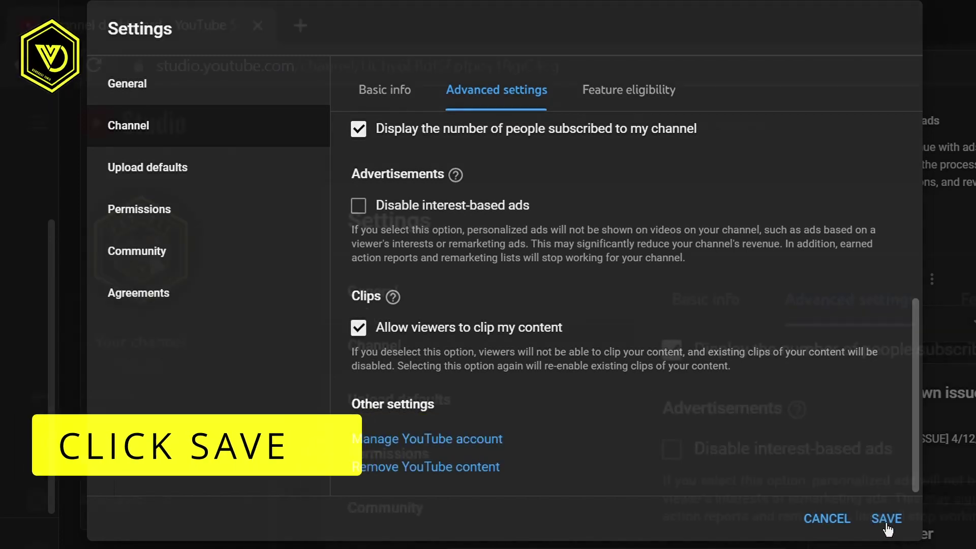